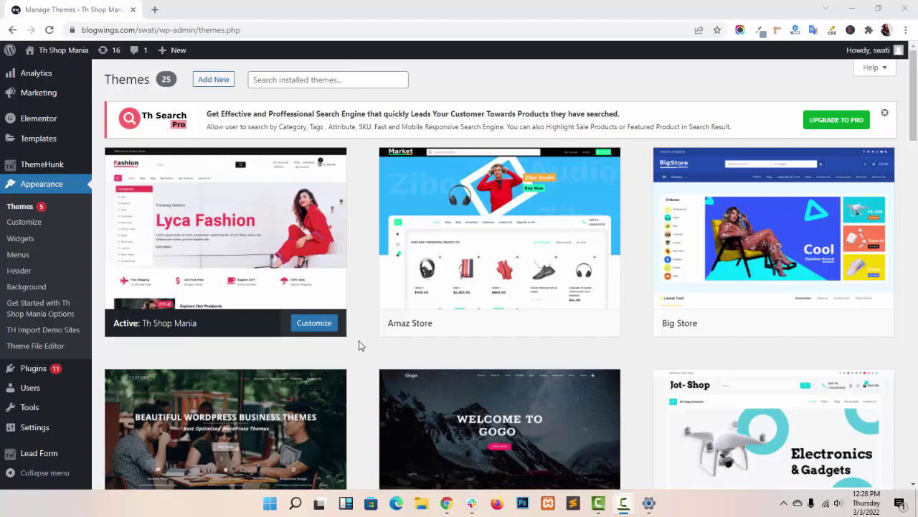
# - View the active Th Shop Mania theme's details, then close them
pyautogui.click(257, 228)
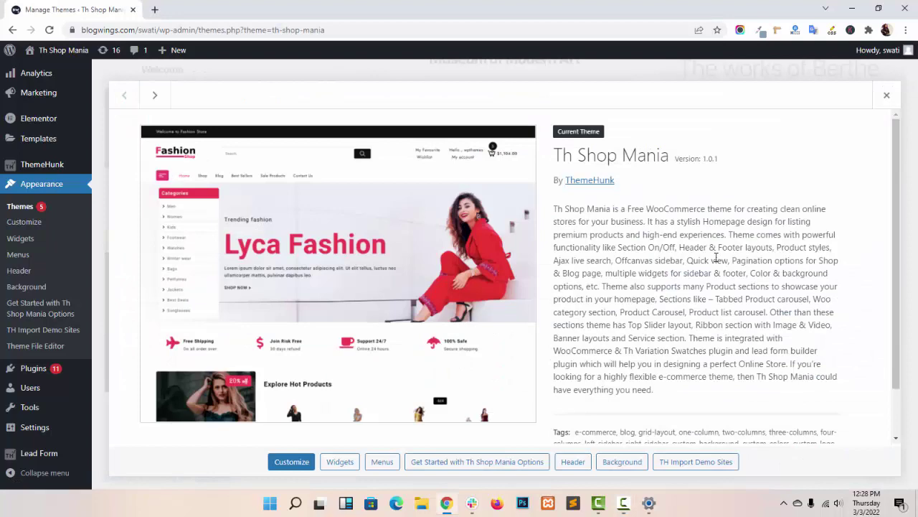
pyautogui.click(887, 95)
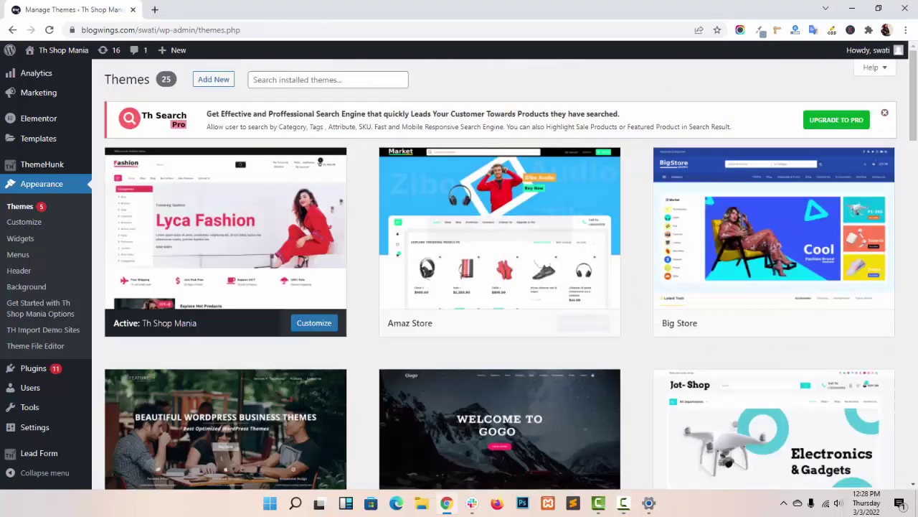
# - Open the Customizer in a new tab, browse the grocery storefront preview, and open the Layout panel
pyautogui.middleClick(26, 225)
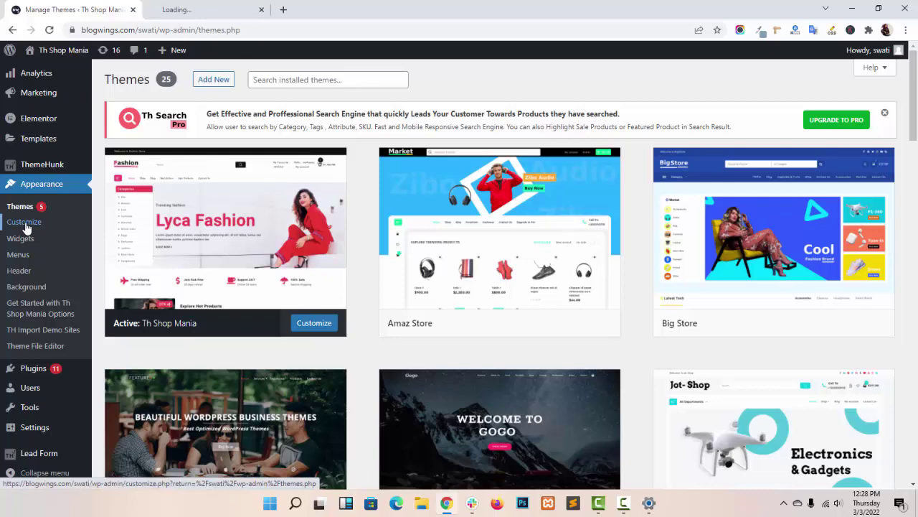
pyautogui.click(215, 8)
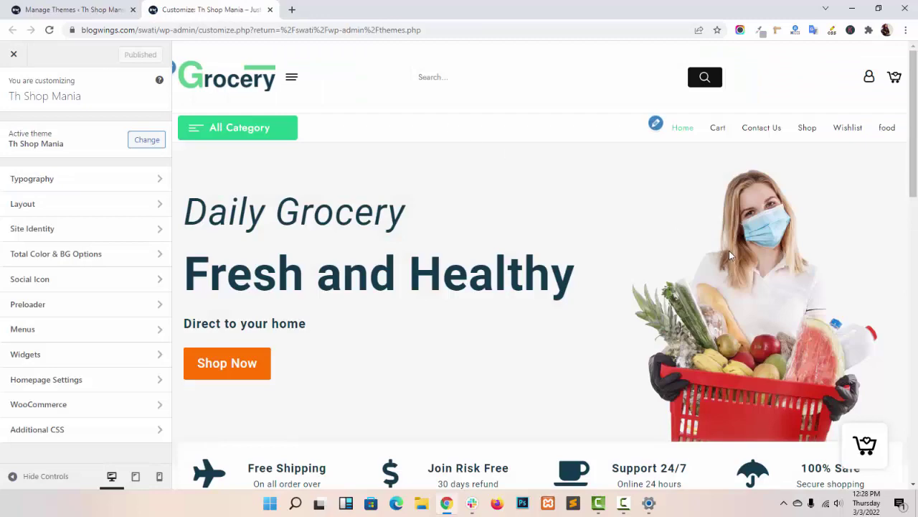
pyautogui.scroll(-7, 729, 252)
pyautogui.scroll(-3, 729, 252)
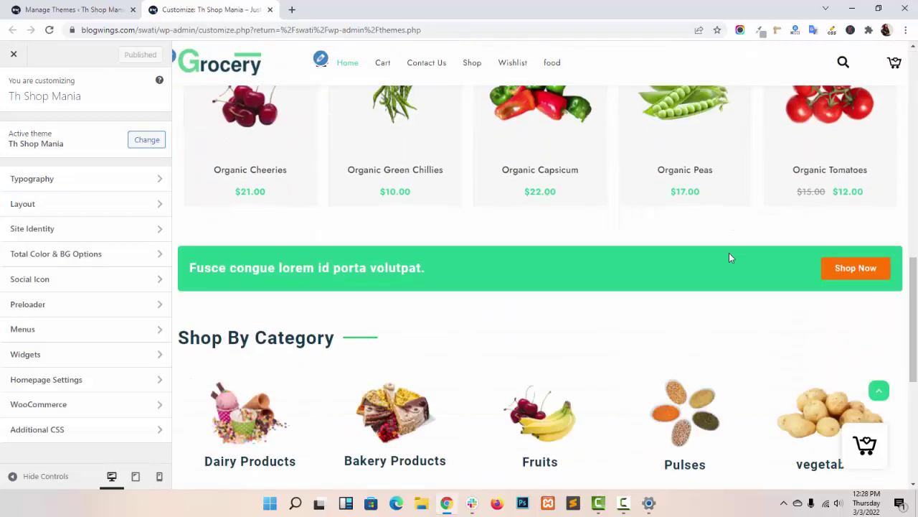
pyautogui.scroll(-5, 729, 253)
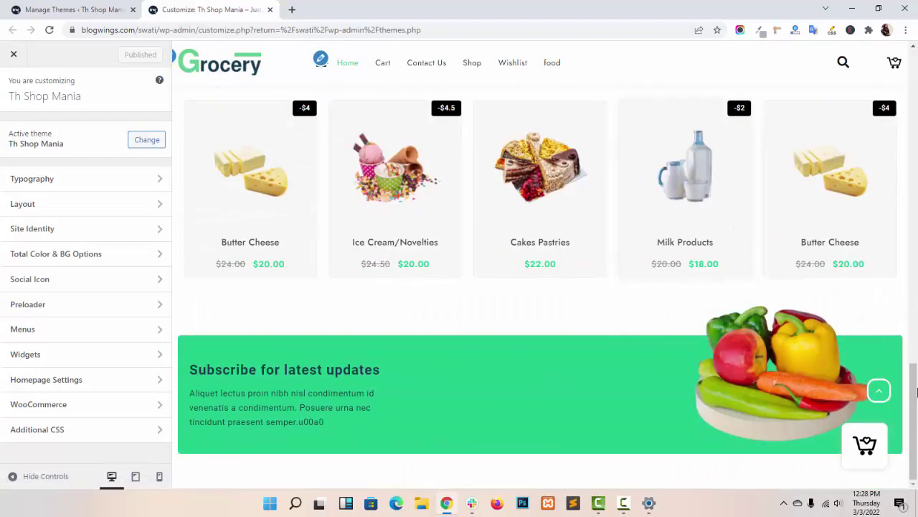
pyautogui.scroll(15, 737, 85)
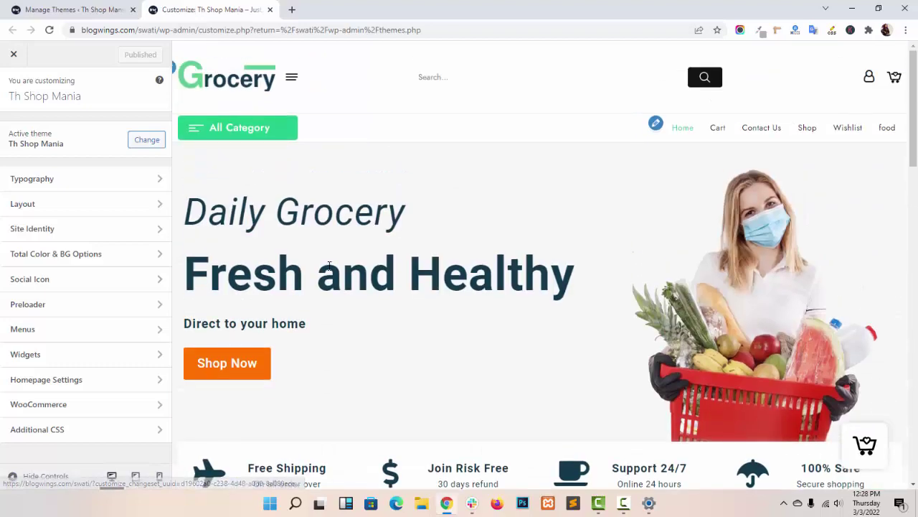
pyautogui.click(103, 205)
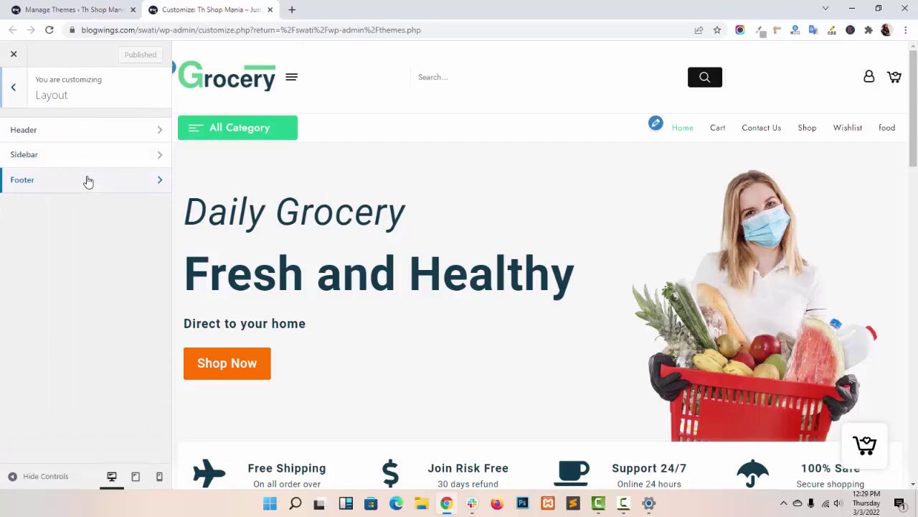
# - Go to the Above Footer settings under Layout's Footer section
pyautogui.click(88, 182)
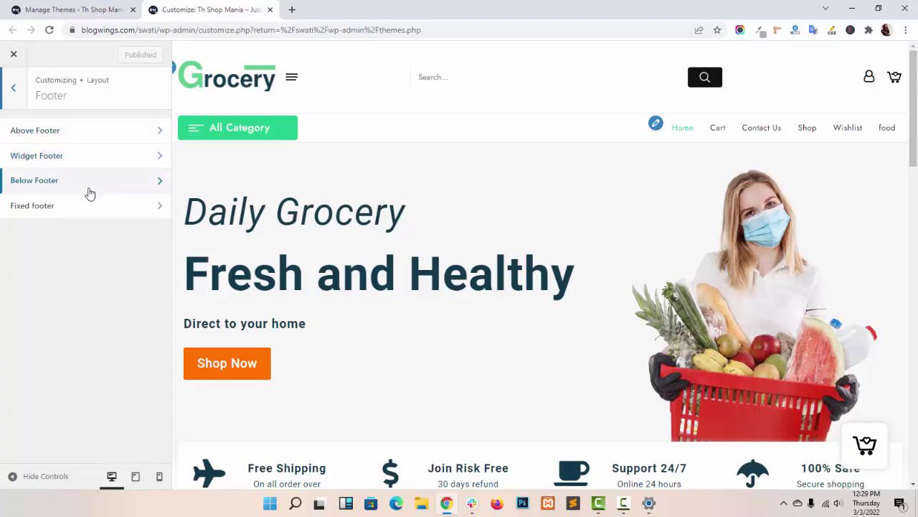
pyautogui.click(97, 131)
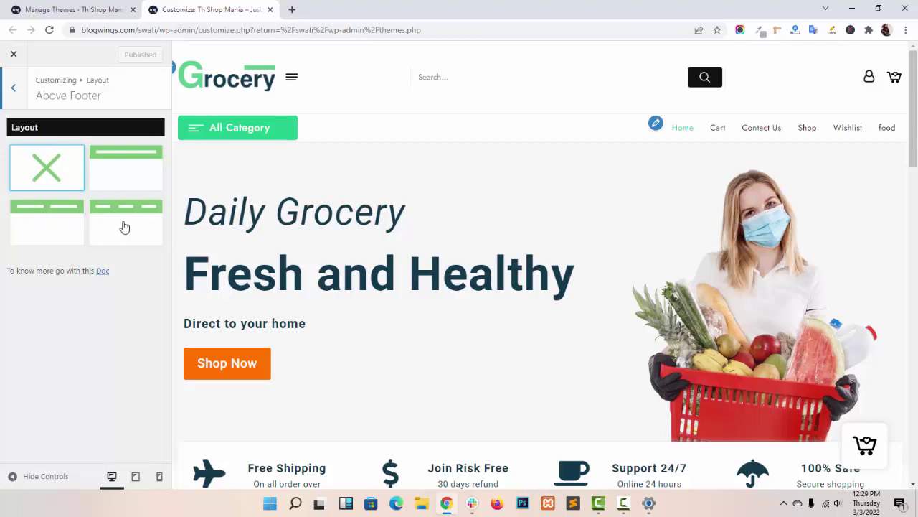
# - Choose the single-column Above Footer layout, keeping Column 1 as Text ('Th Shop Mania Pro')
pyautogui.click(120, 178)
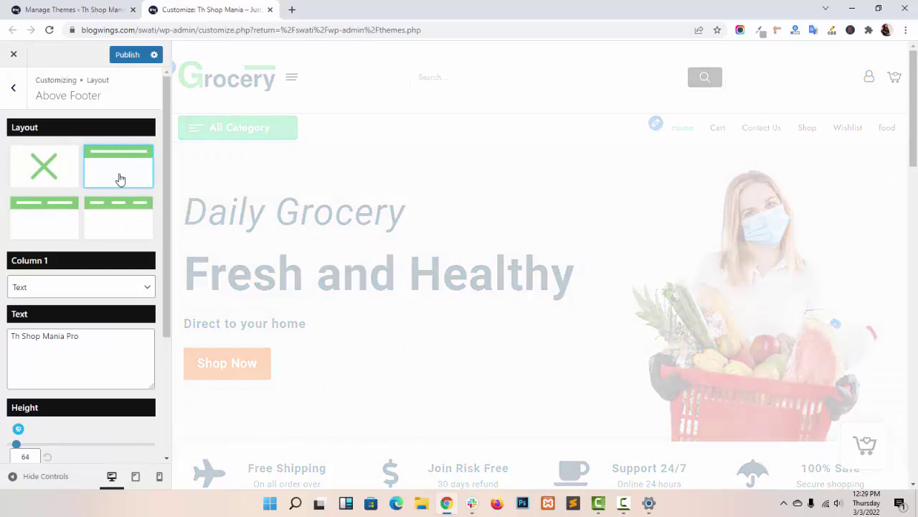
pyautogui.scroll(-2, 117, 258)
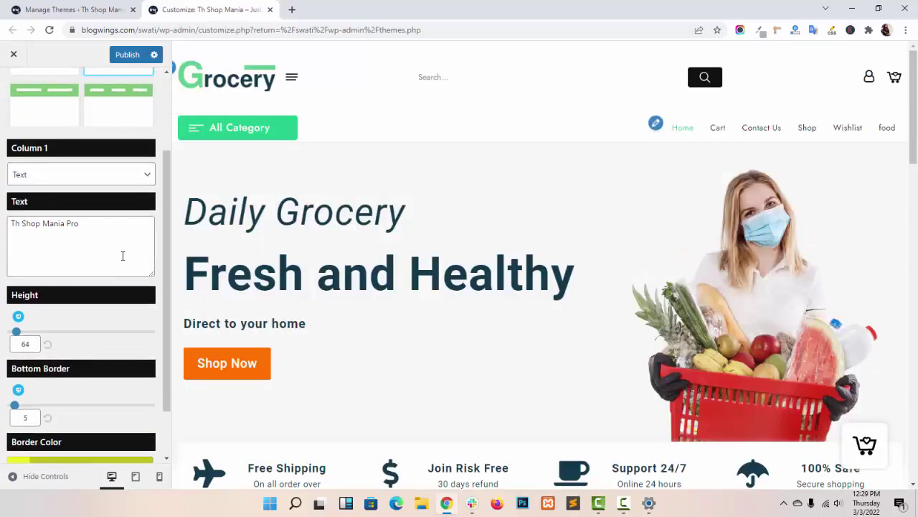
pyautogui.scroll(2, 123, 256)
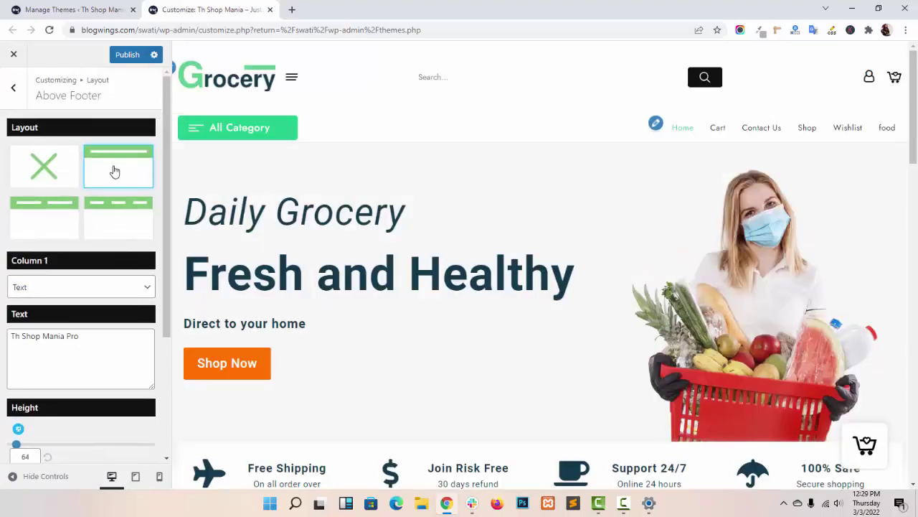
pyautogui.scroll(-1, 117, 232)
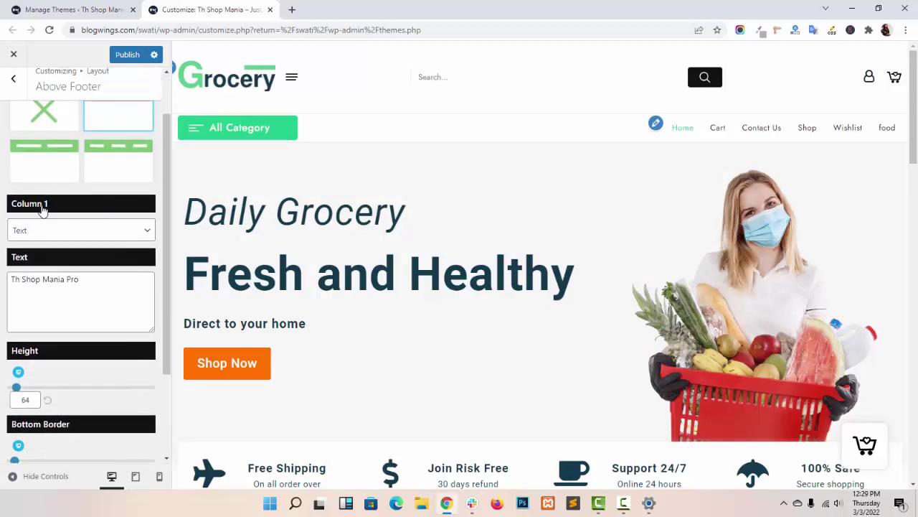
pyautogui.click(75, 236)
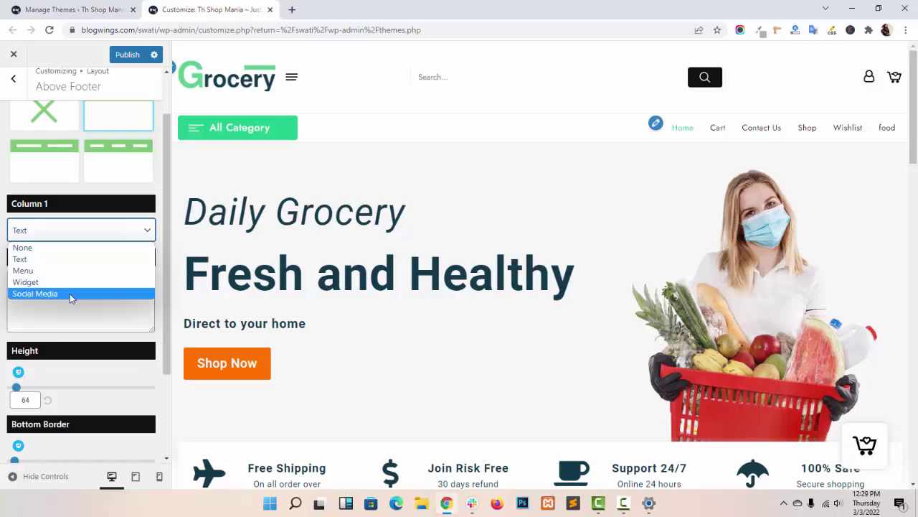
pyautogui.click(84, 259)
pyautogui.scroll(-15, 538, 344)
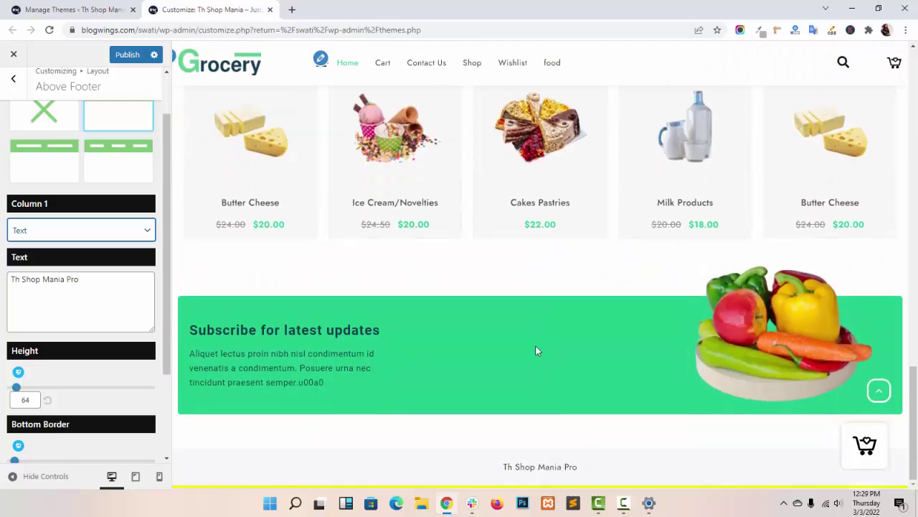
# - Replace the above-footer text with 'Welcome to th shop mania'
pyautogui.click(106, 280)
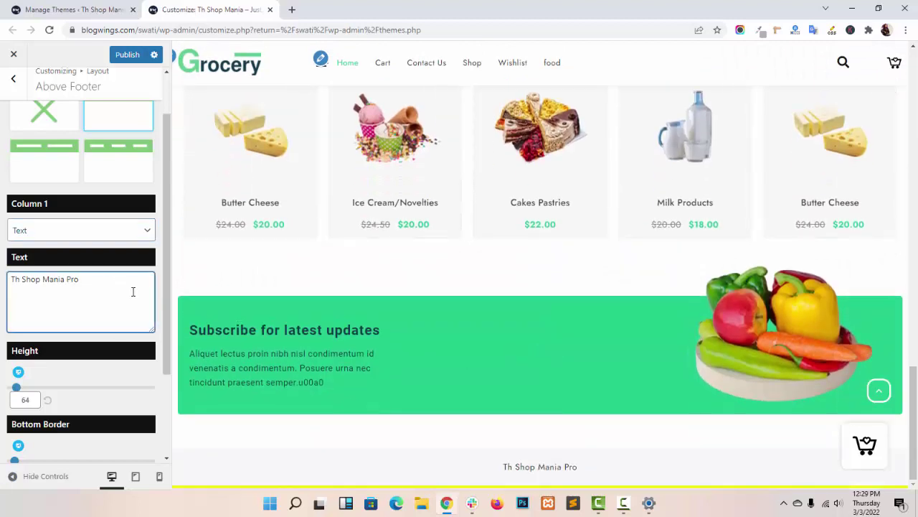
pyautogui.hotkey('ctrl', 'a')
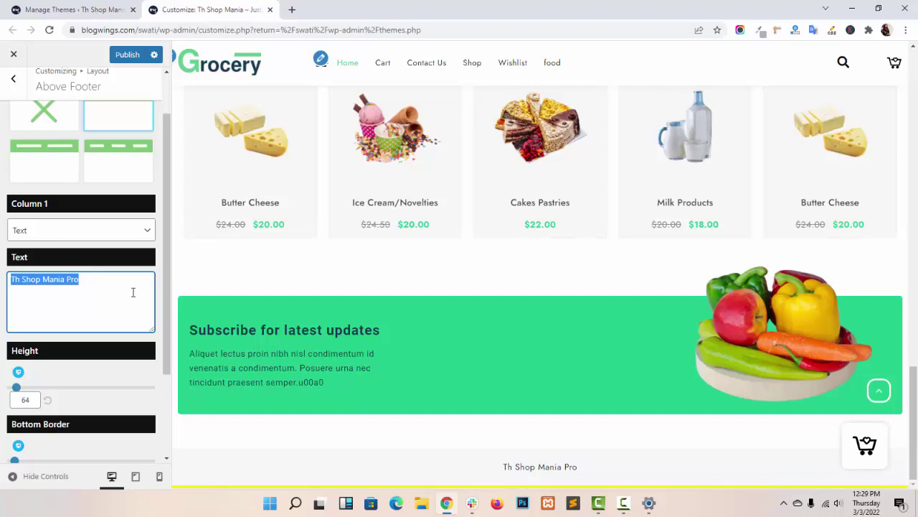
pyautogui.write('Welcome to th shop')
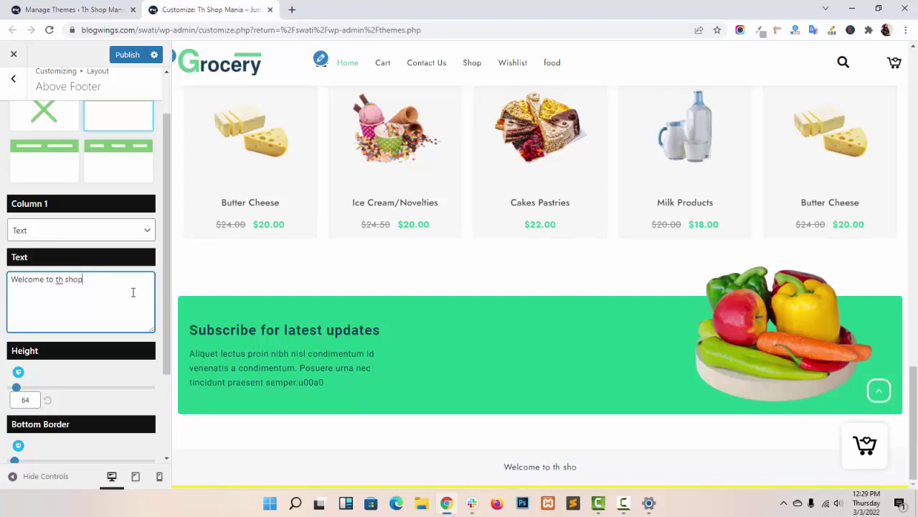
pyautogui.write(' mania')
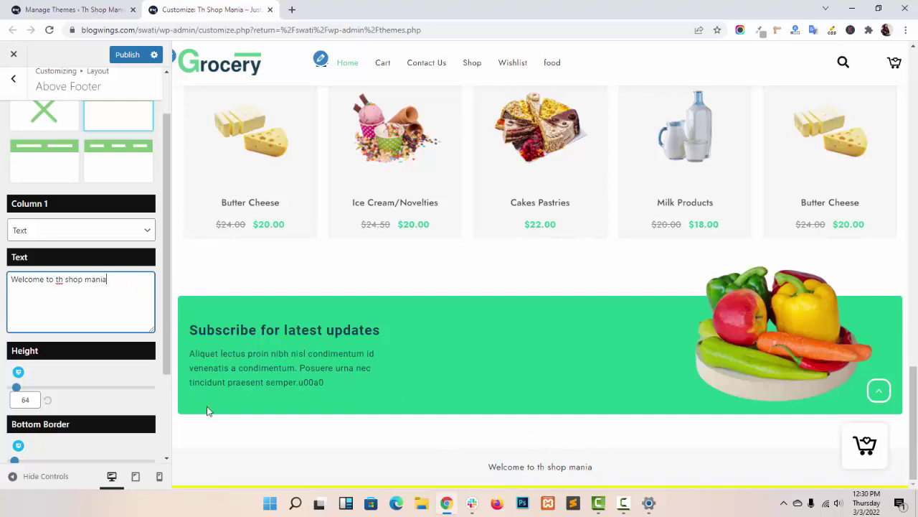
# - Set above-footer height to 56 and a 13-thick teal (#21f2d8) bottom border
pyautogui.scroll(-2, 72, 316)
pyautogui.moveTo(19, 273); pyautogui.dragTo(16, 274)
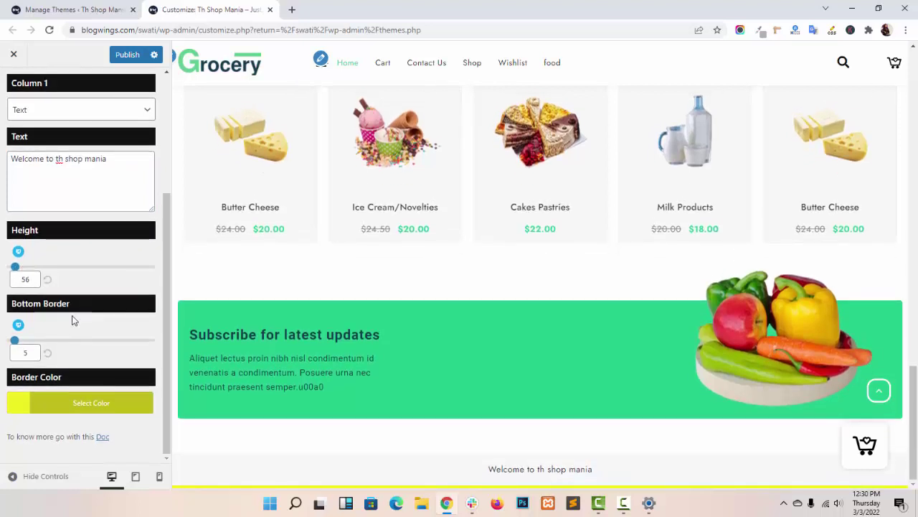
pyautogui.moveTo(16, 342); pyautogui.dragTo(20, 339)
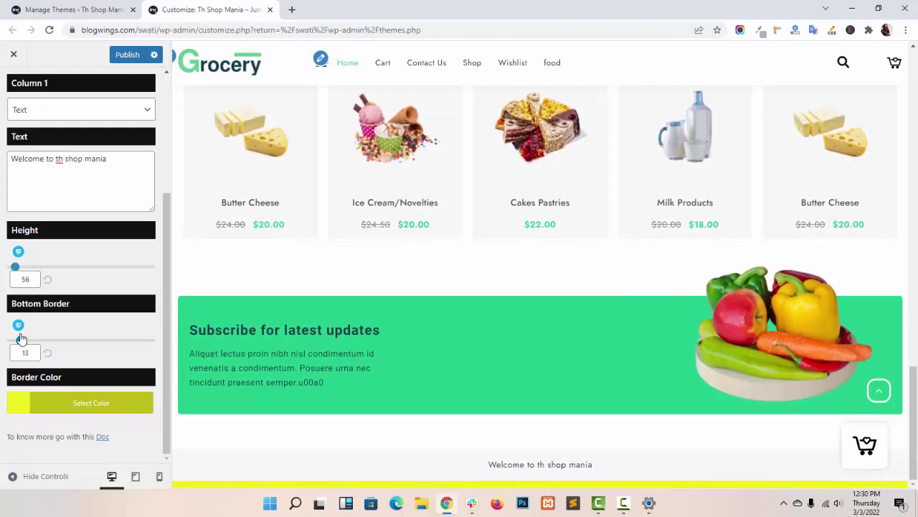
pyautogui.click(51, 400)
pyautogui.scroll(-3, 79, 344)
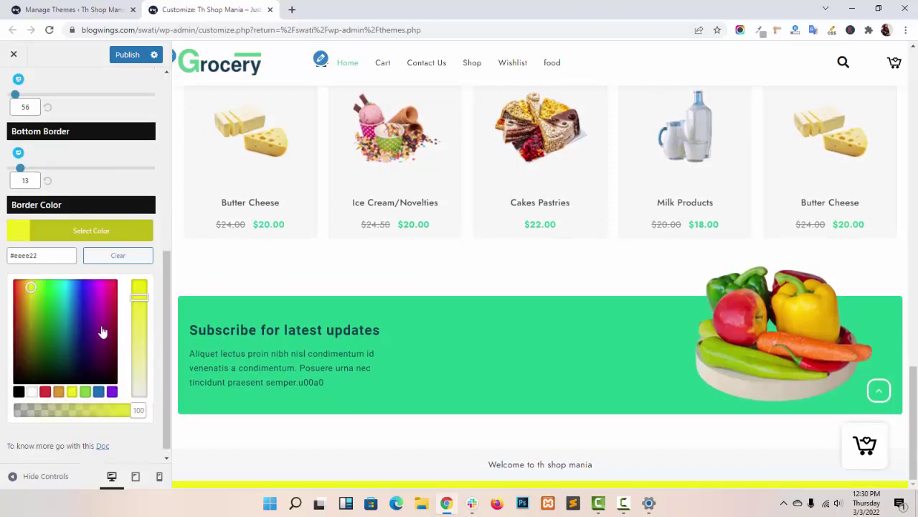
pyautogui.click(72, 290)
pyautogui.moveTo(72, 290); pyautogui.dragTo(63, 284)
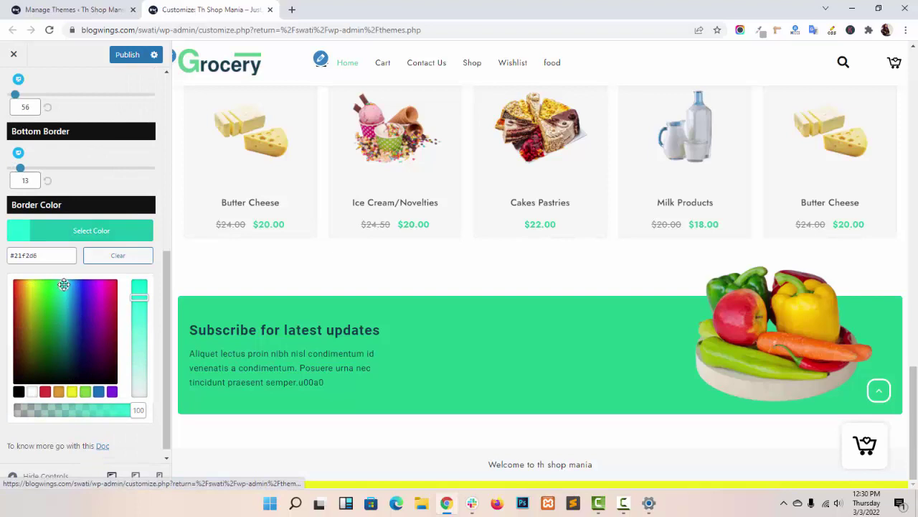
pyautogui.scroll(5, 67, 321)
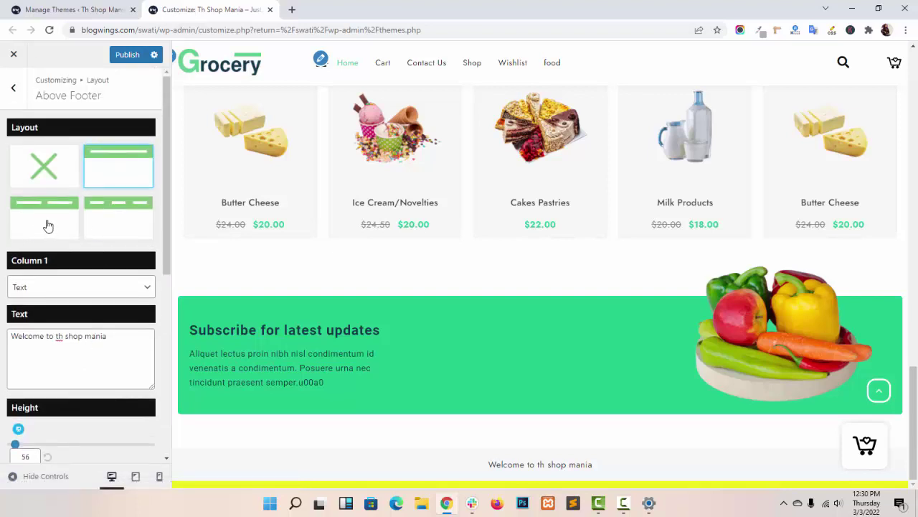
# - Switch Above Footer to two columns with Menu in Column 2, then pick the three-column layout
pyautogui.click(28, 228)
pyautogui.scroll(-2, 94, 271)
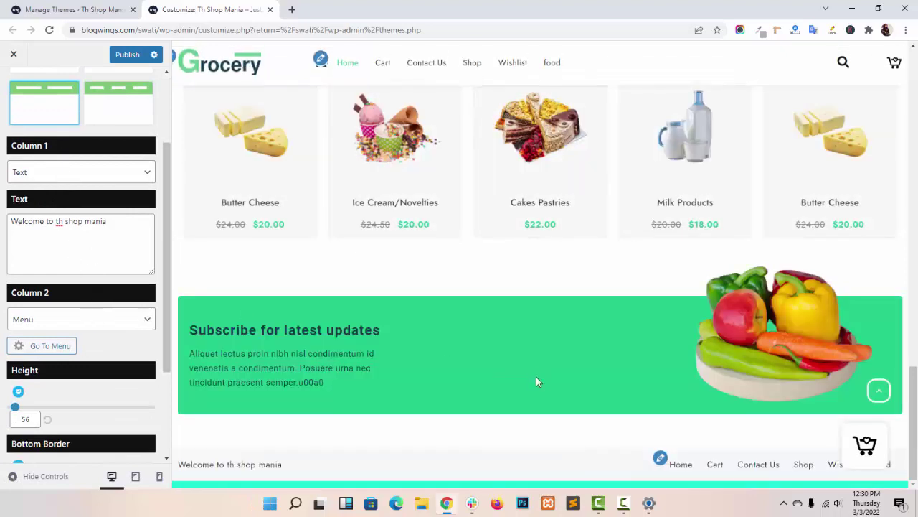
pyautogui.click(61, 319)
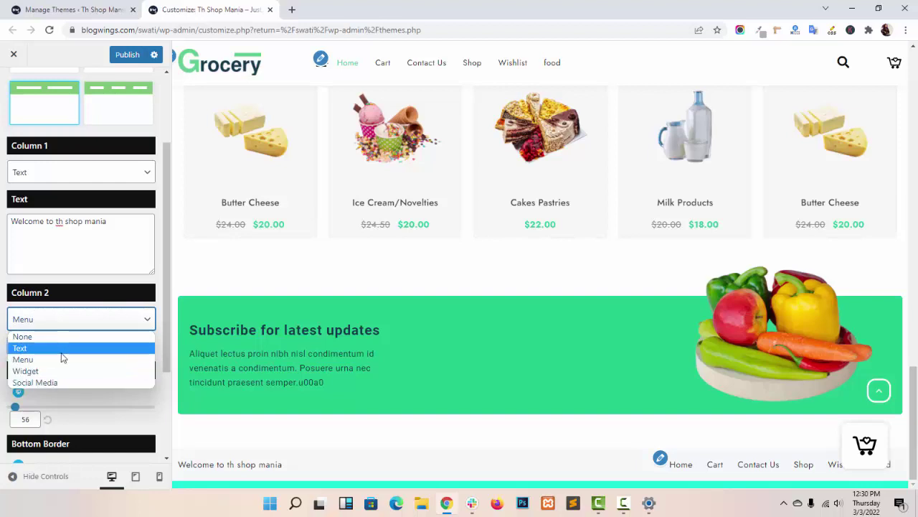
pyautogui.click(81, 320)
pyautogui.scroll(-2, 99, 354)
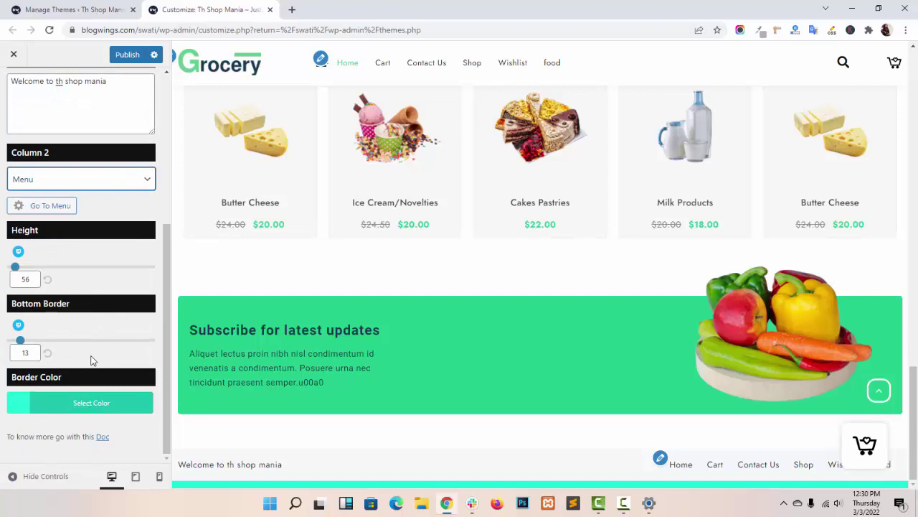
pyautogui.scroll(4, 92, 355)
pyautogui.click(108, 226)
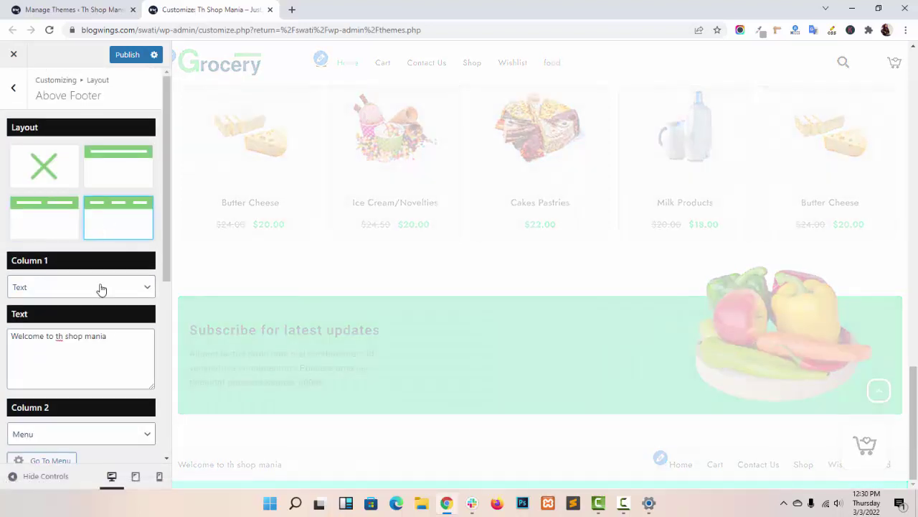
# - Keep a widget as the above footer's Column 3 content
pyautogui.scroll(-4, 101, 288)
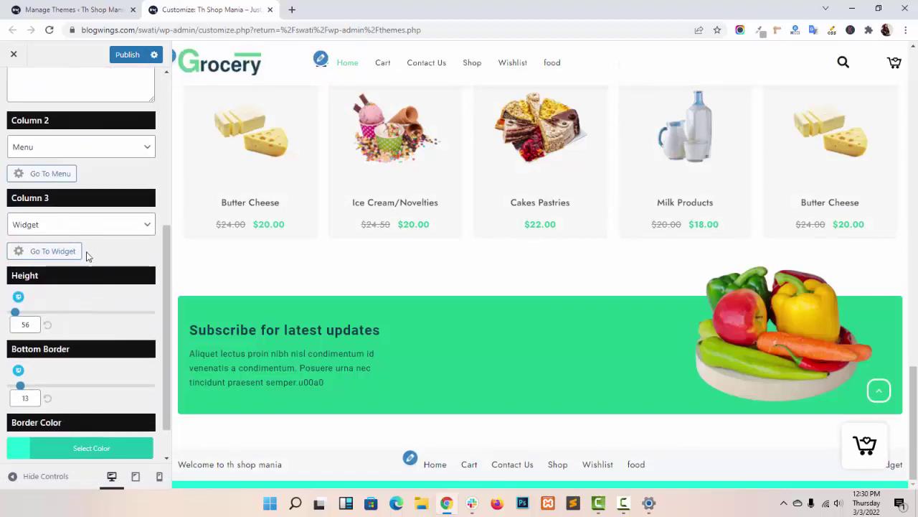
pyautogui.click(93, 225)
pyautogui.click(93, 225)
pyautogui.scroll(4, 51, 168)
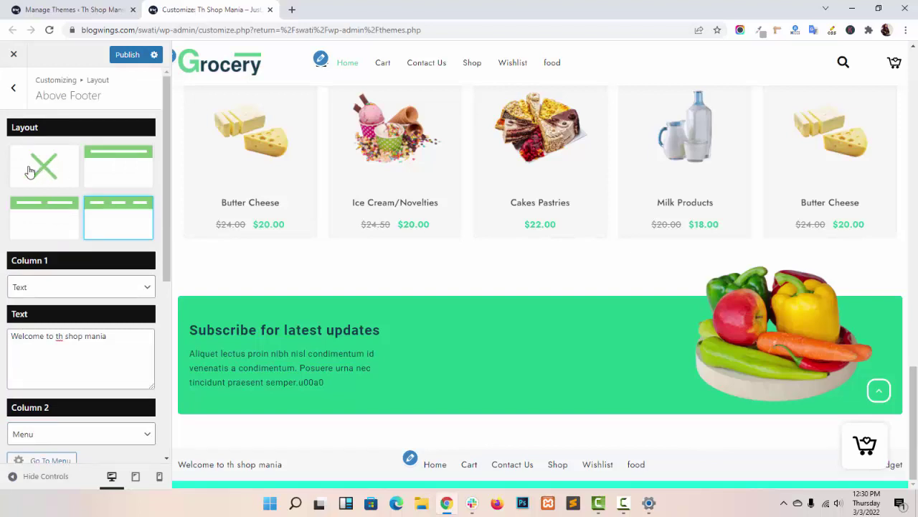
# - Turn the above-footer bar off, reselect three columns, and return to the Footer sections
pyautogui.click(47, 168)
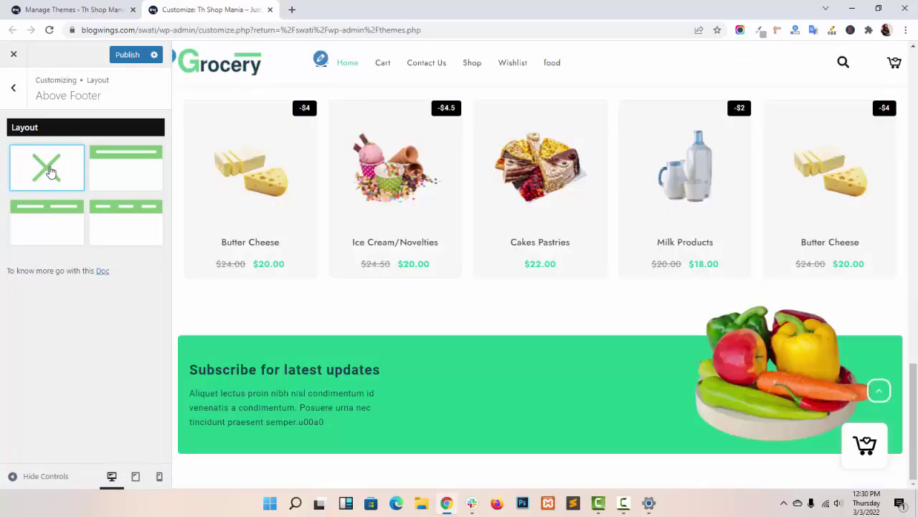
pyautogui.click(126, 223)
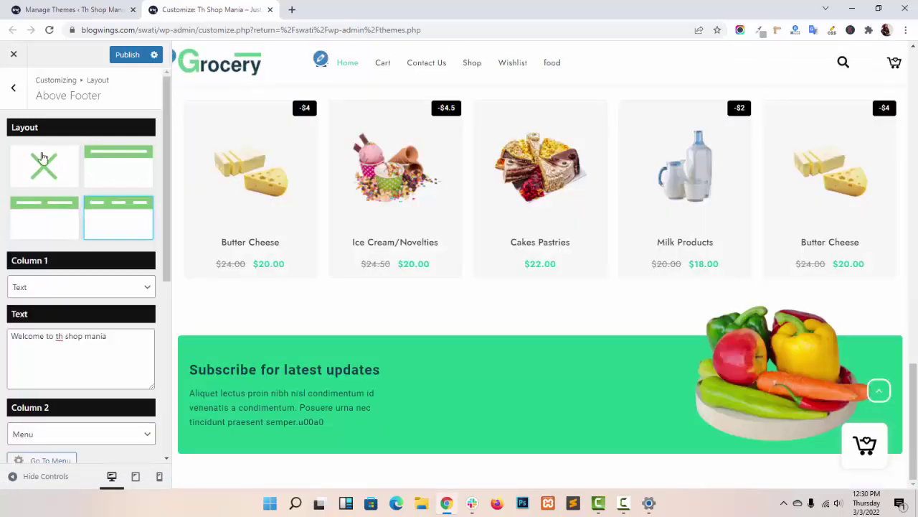
pyautogui.click(11, 89)
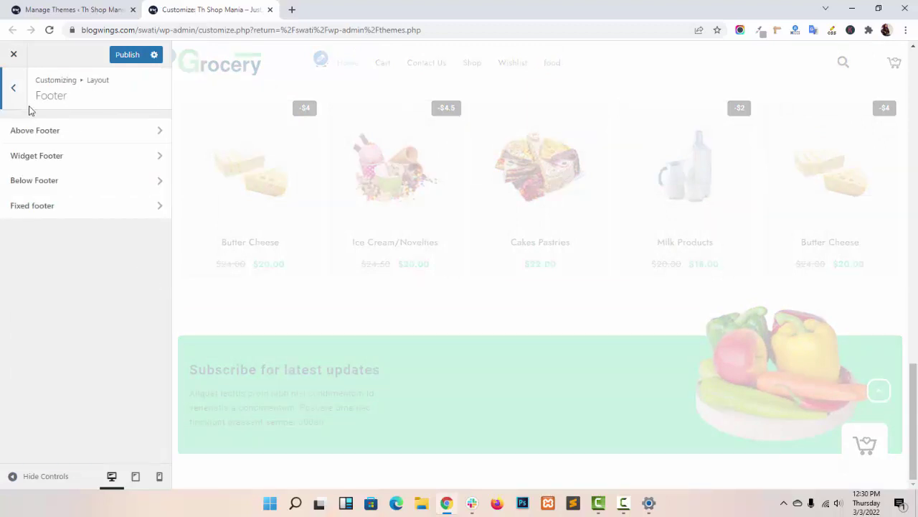
# - Give the Widget Footer a four-column layout with logo, Products, Product categories and Contact Details
pyautogui.click(54, 158)
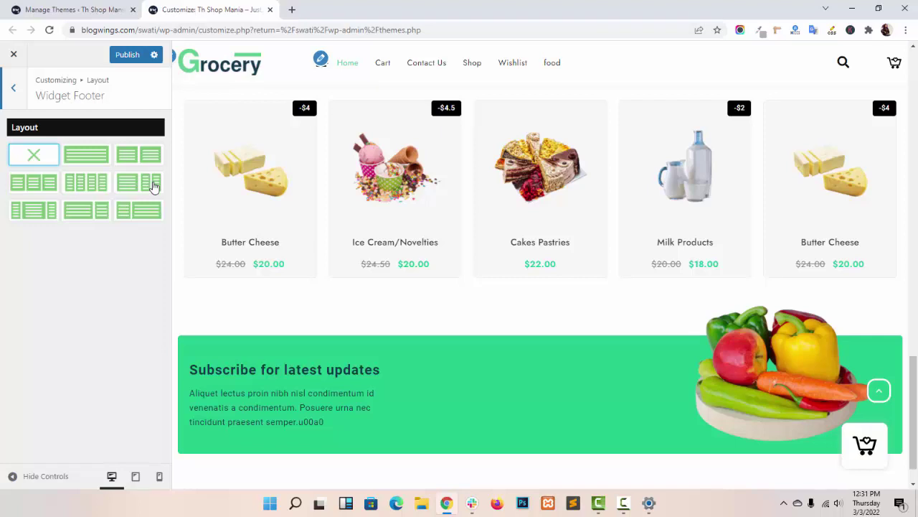
pyautogui.click(90, 192)
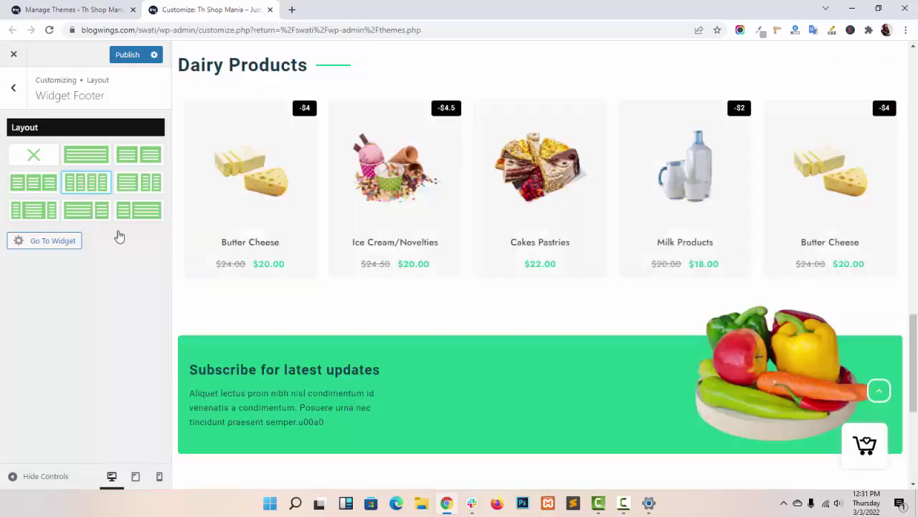
pyautogui.scroll(-5, 482, 335)
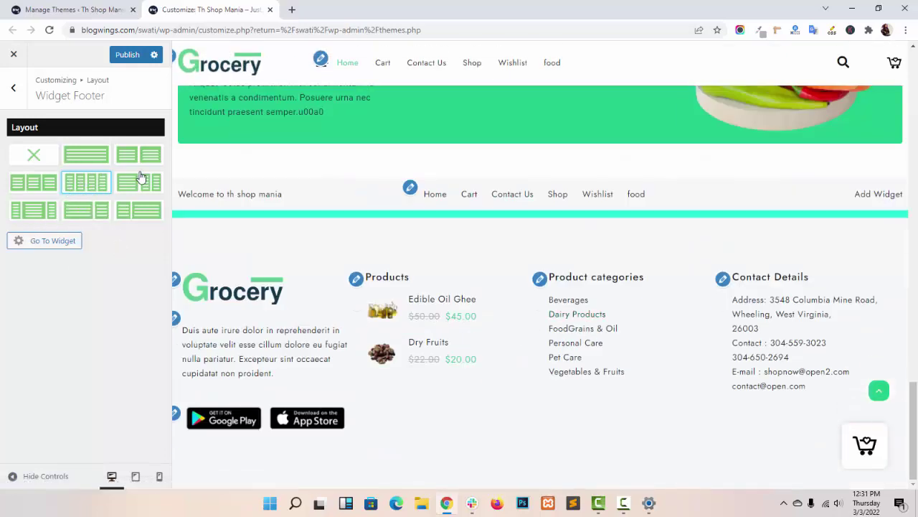
# - Open Footer Widget Area 1 and look over its widgets
pyautogui.click(51, 243)
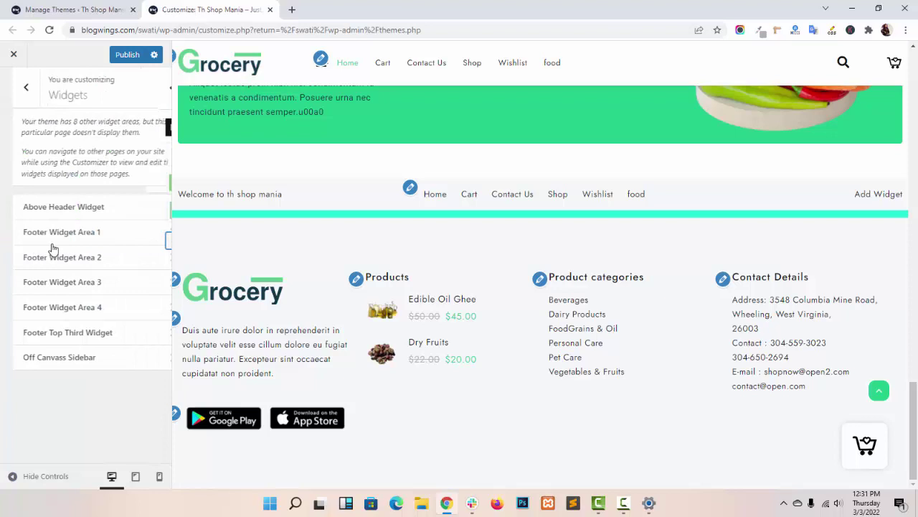
pyautogui.click(86, 231)
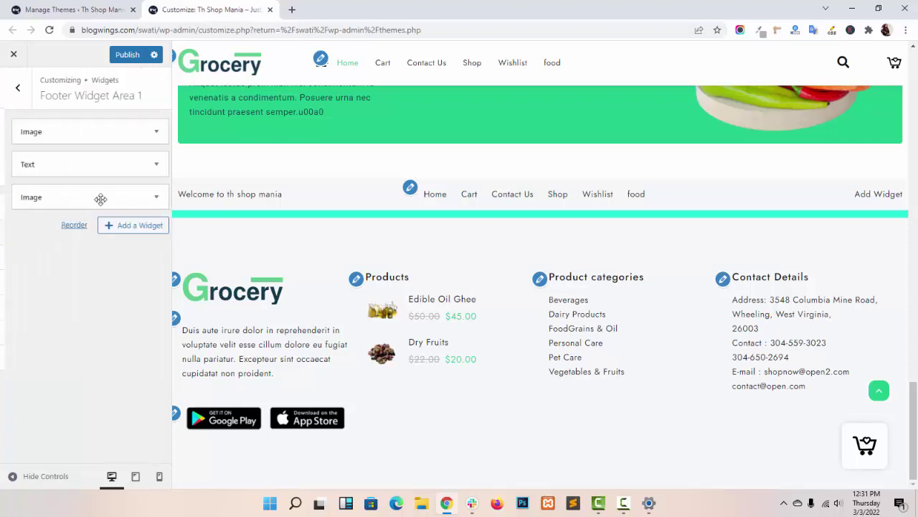
pyautogui.click(142, 225)
pyautogui.scroll(-2, 275, 251)
pyautogui.scroll(-2, 274, 251)
pyautogui.scroll(4, 273, 262)
pyautogui.scroll(-8, 273, 260)
pyautogui.scroll(10, 272, 251)
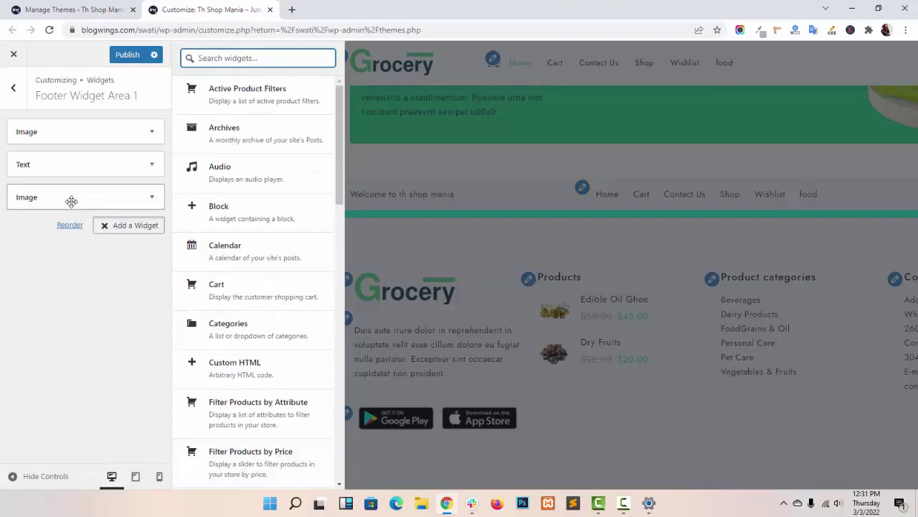
# - Move the app-store badges above the Text and the Grocery logo below it, then return to the main menu
pyautogui.moveTo(74, 197); pyautogui.dragTo(86, 165)
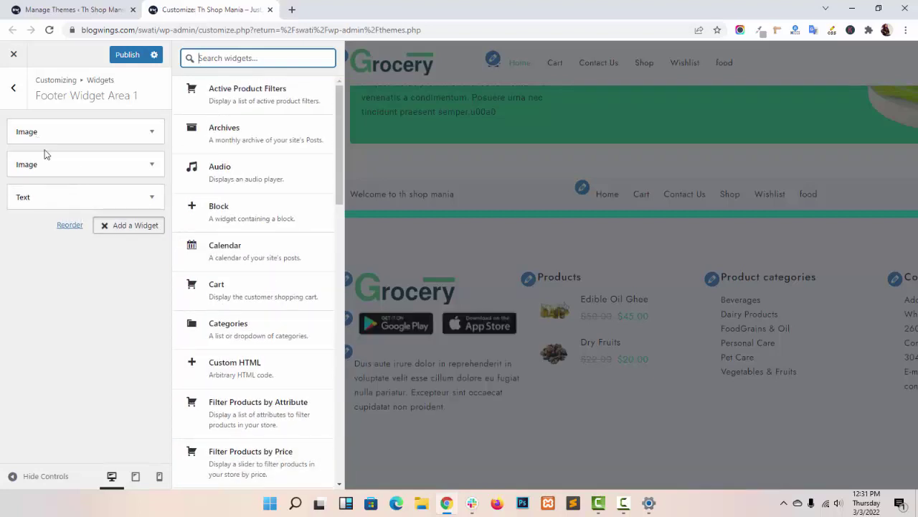
pyautogui.moveTo(44, 132); pyautogui.dragTo(76, 201)
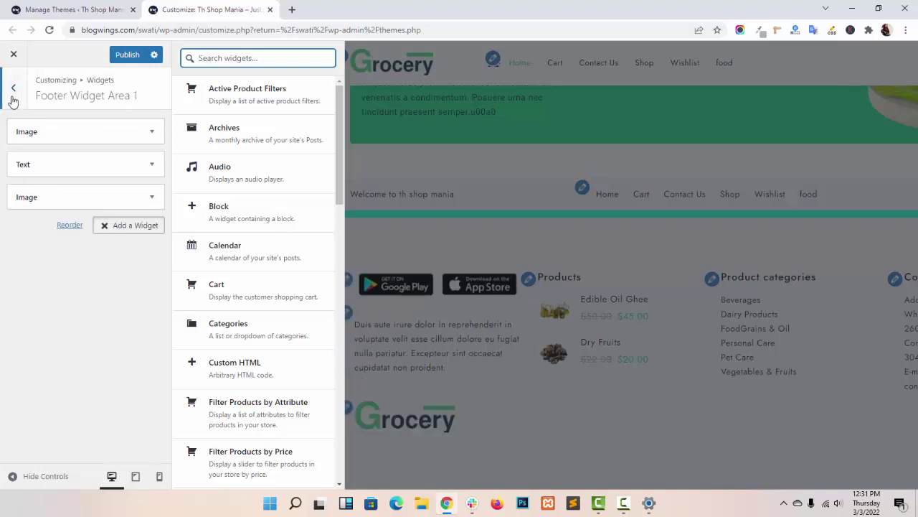
pyautogui.click(12, 99)
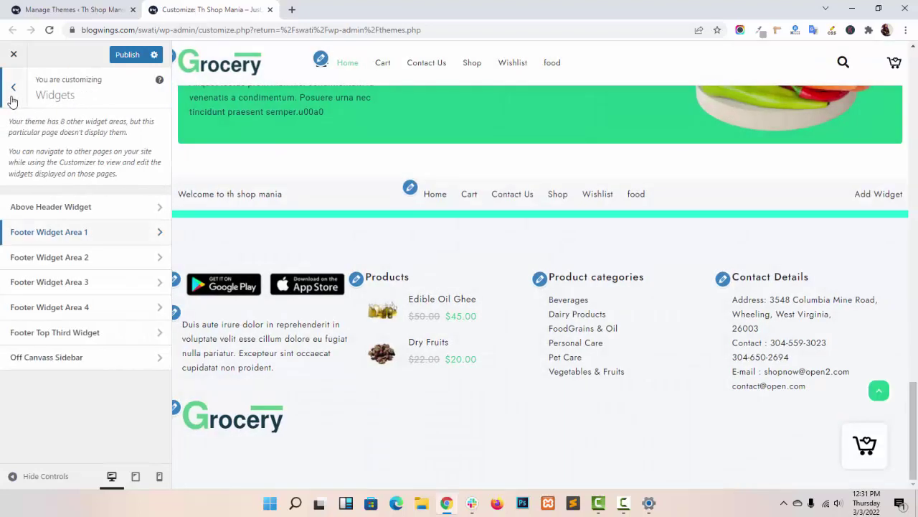
pyautogui.click(13, 99)
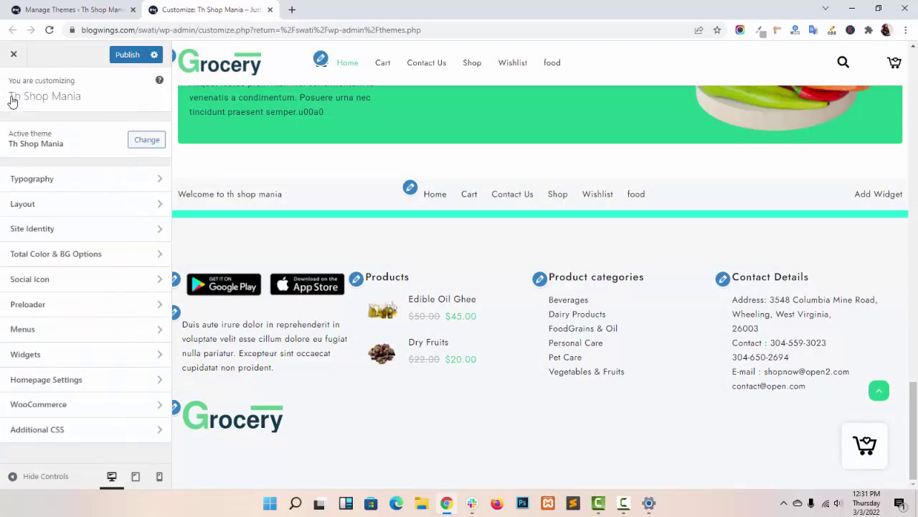
# - Give the Below Footer a single-column layout with Column 1 kept as Text
pyautogui.click(53, 203)
pyautogui.click(65, 180)
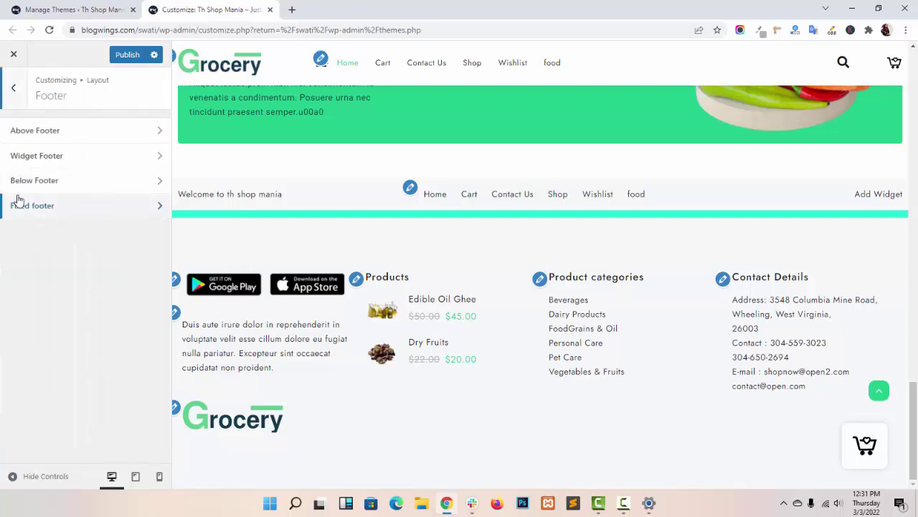
pyautogui.click(63, 180)
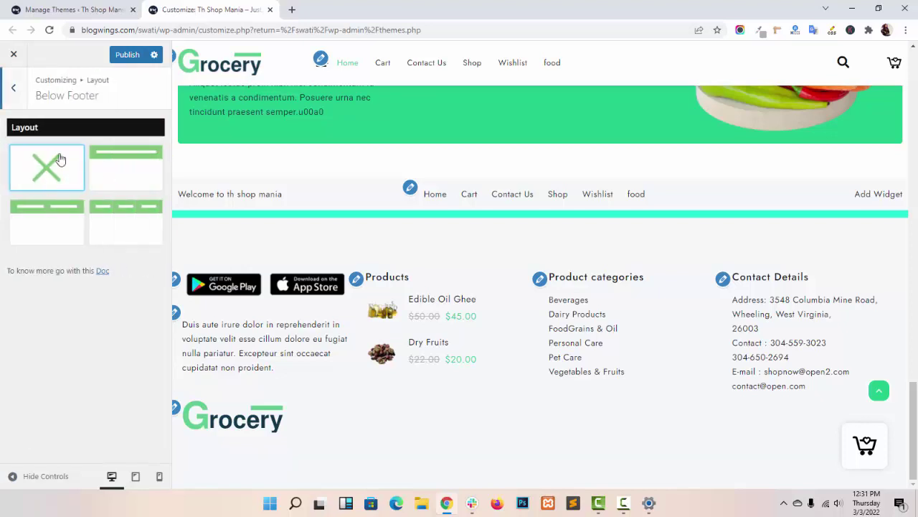
pyautogui.click(116, 185)
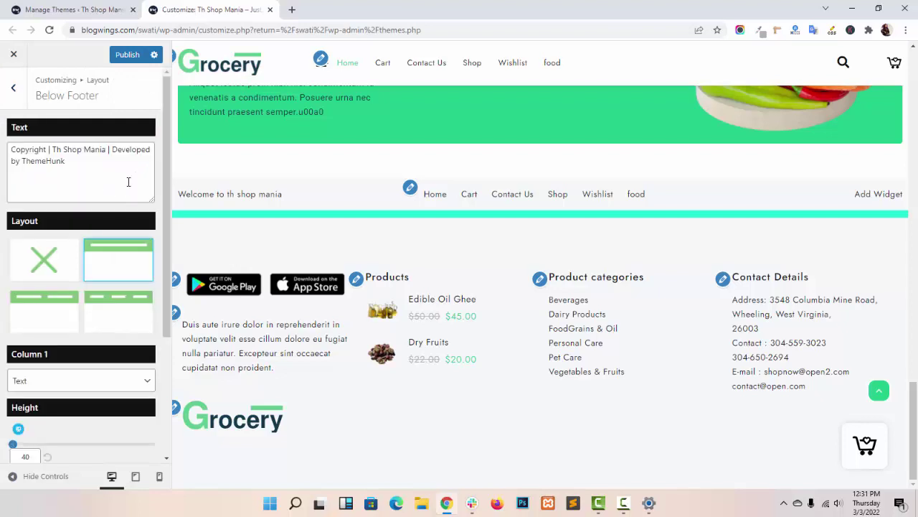
pyautogui.scroll(-3, 94, 237)
pyautogui.click(115, 215)
pyautogui.click(114, 213)
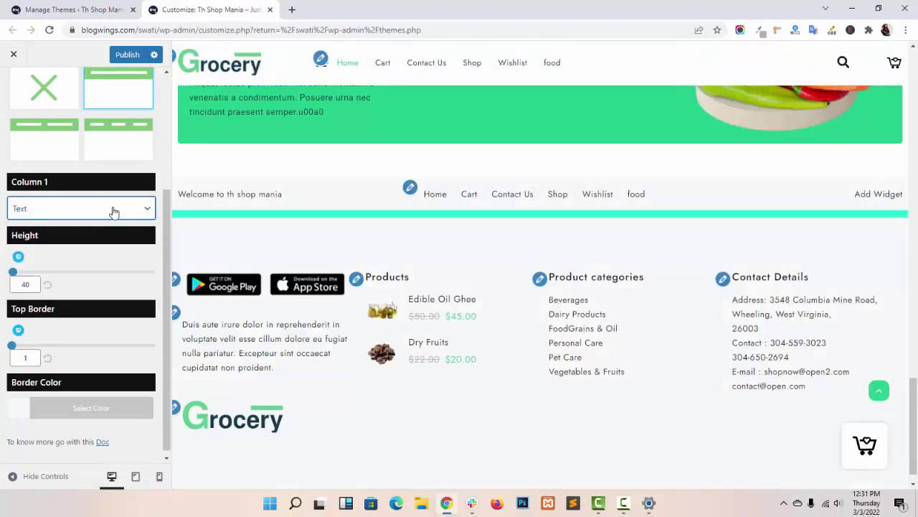
pyautogui.click(113, 211)
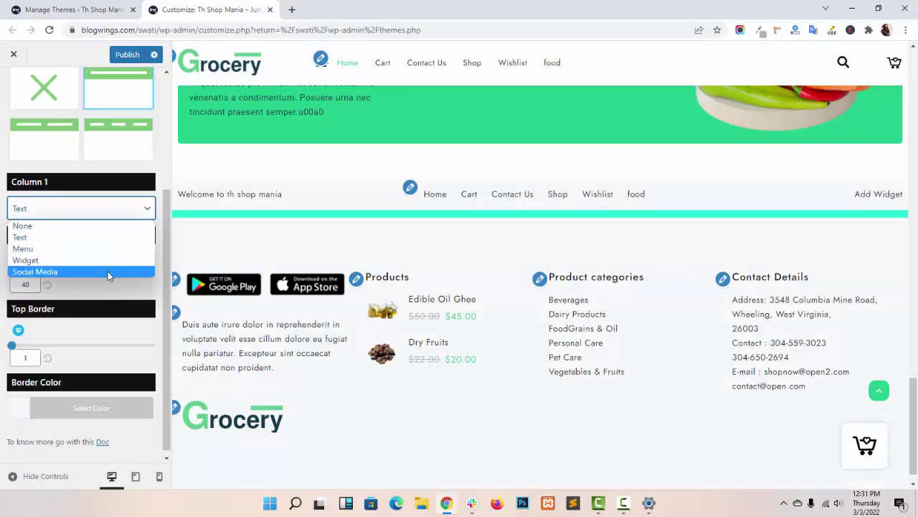
pyautogui.click(106, 301)
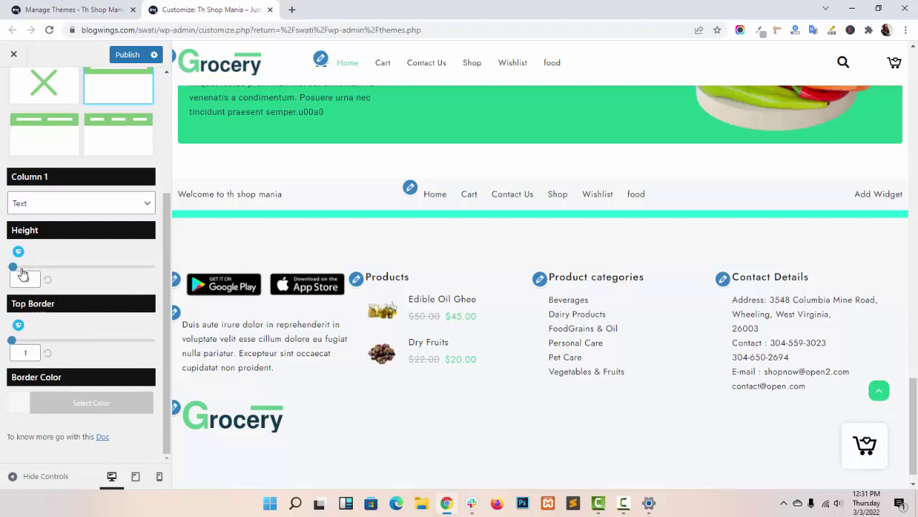
# - Set below-footer height to 60 with a 4-thick black top border, then return to the Footer sections
pyautogui.moveTo(18, 273); pyautogui.dragTo(17, 267)
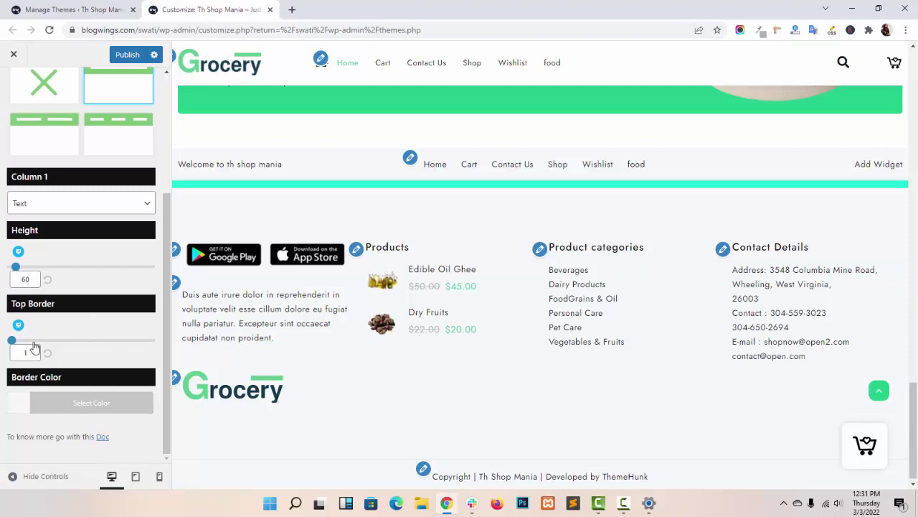
pyautogui.moveTo(22, 343); pyautogui.dragTo(15, 341)
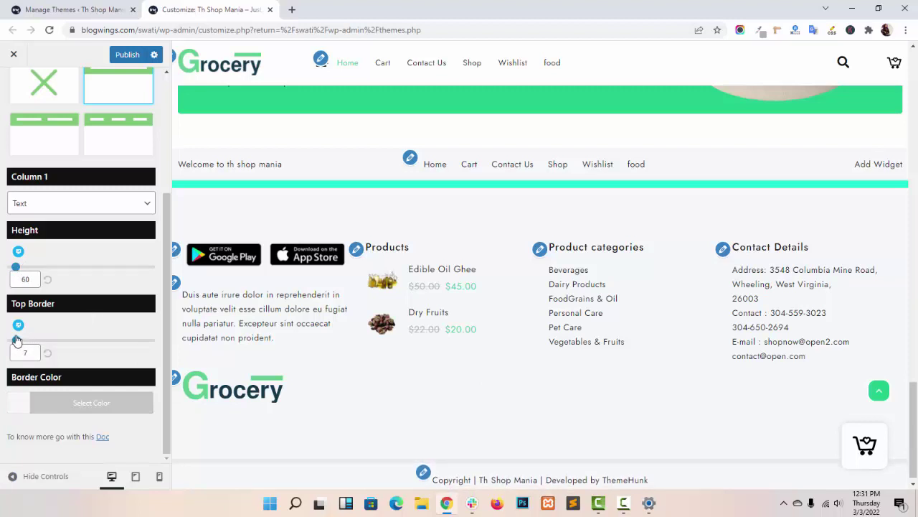
pyautogui.click(89, 404)
pyautogui.click(134, 311)
pyautogui.scroll(5, 70, 349)
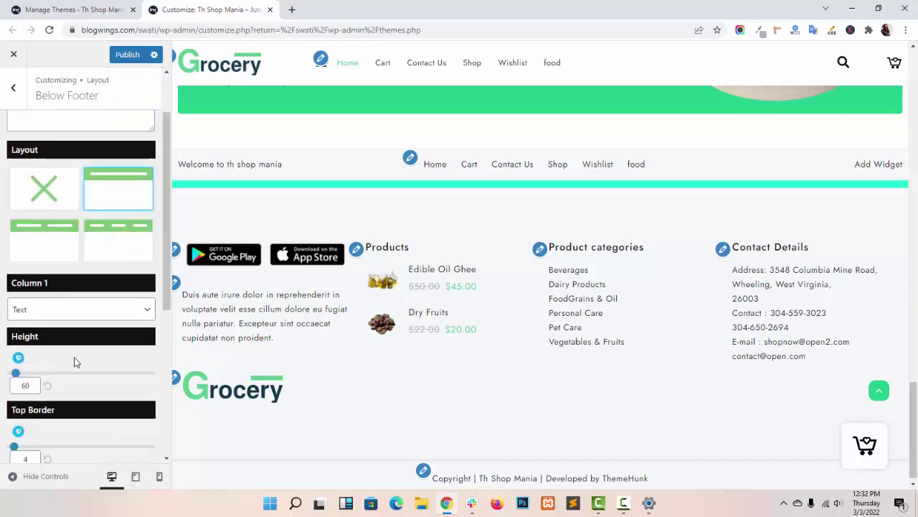
pyautogui.click(11, 93)
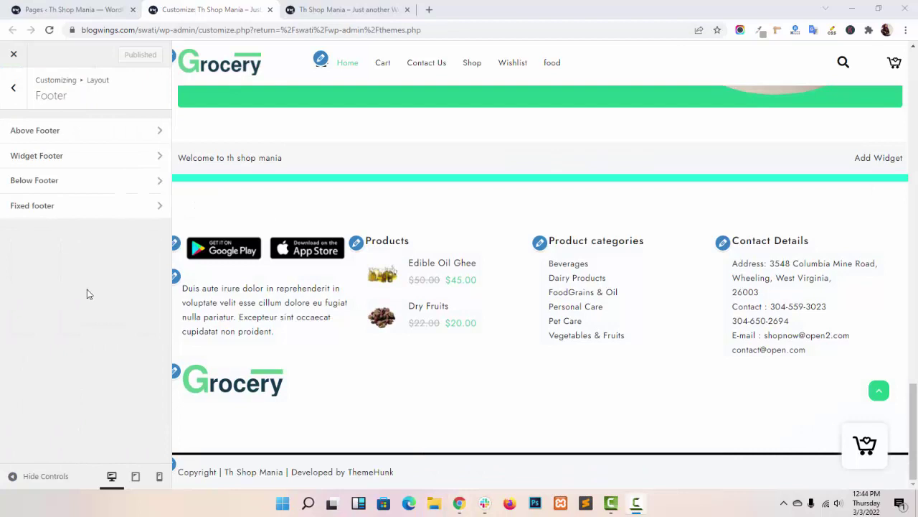
# - Enable Fixed Footer, publish the Customizer changes, and reload the live grocery homepage to check them
pyautogui.click(90, 212)
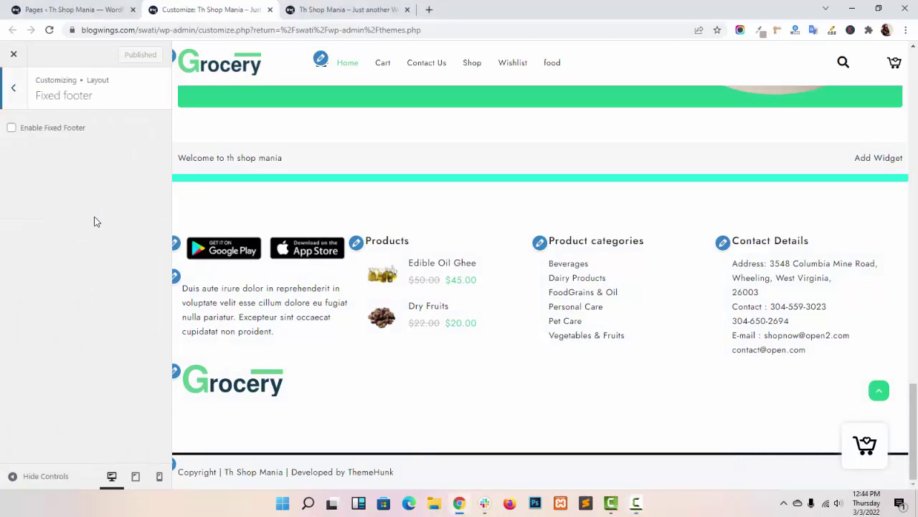
pyautogui.click(43, 130)
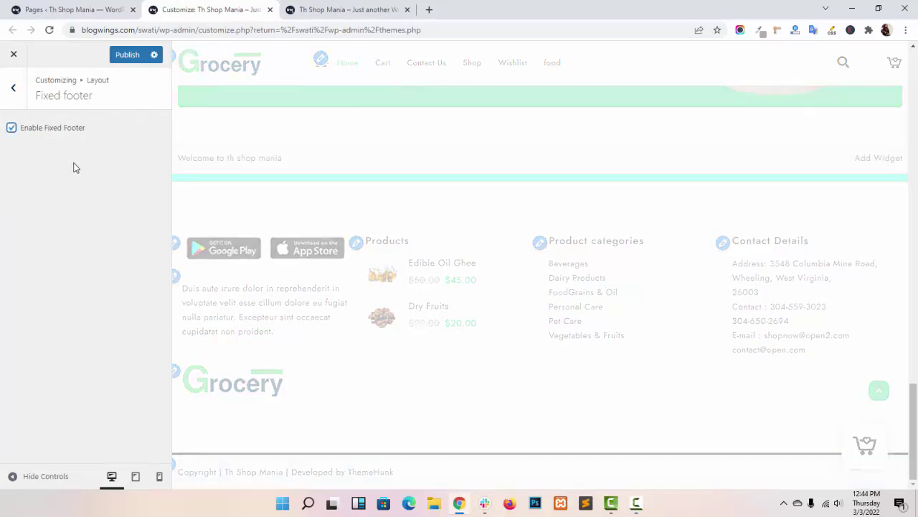
pyautogui.click(128, 58)
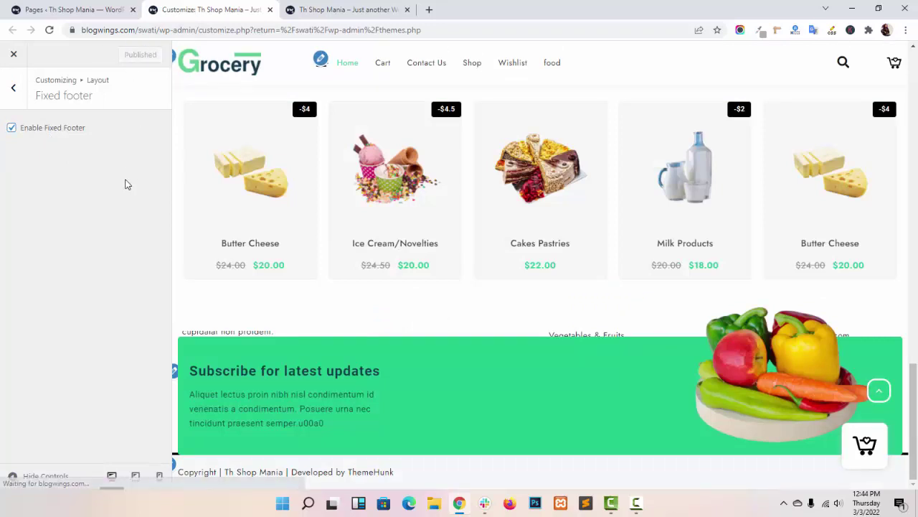
pyautogui.click(326, 8)
pyautogui.click(51, 29)
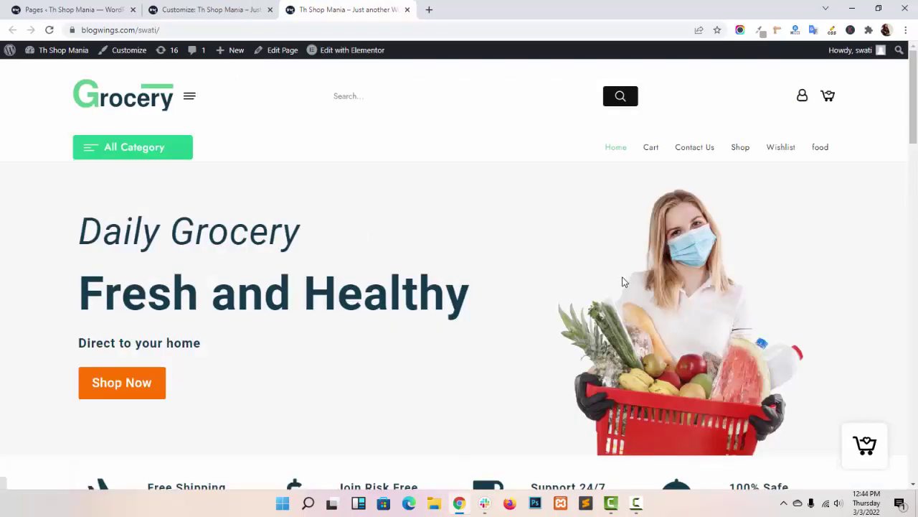
pyautogui.scroll(-5, 622, 279)
pyautogui.scroll(-1, 622, 280)
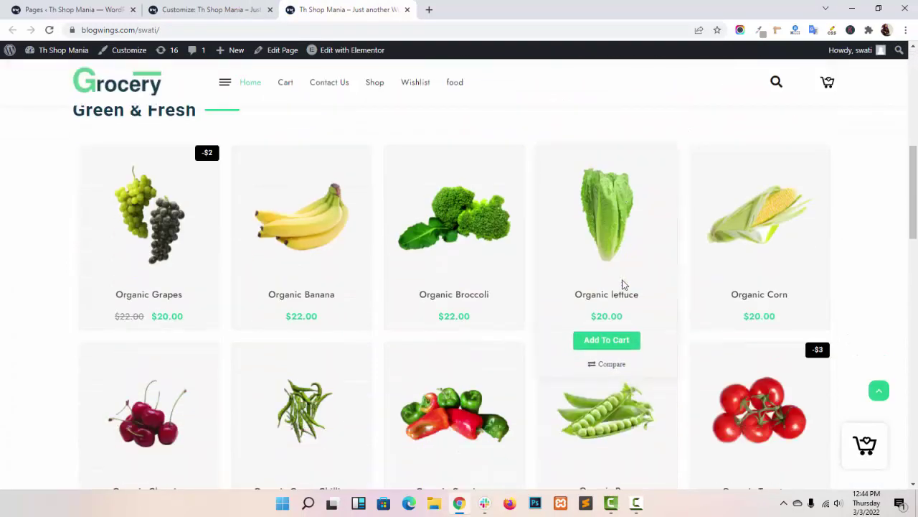
pyautogui.scroll(-10, 622, 284)
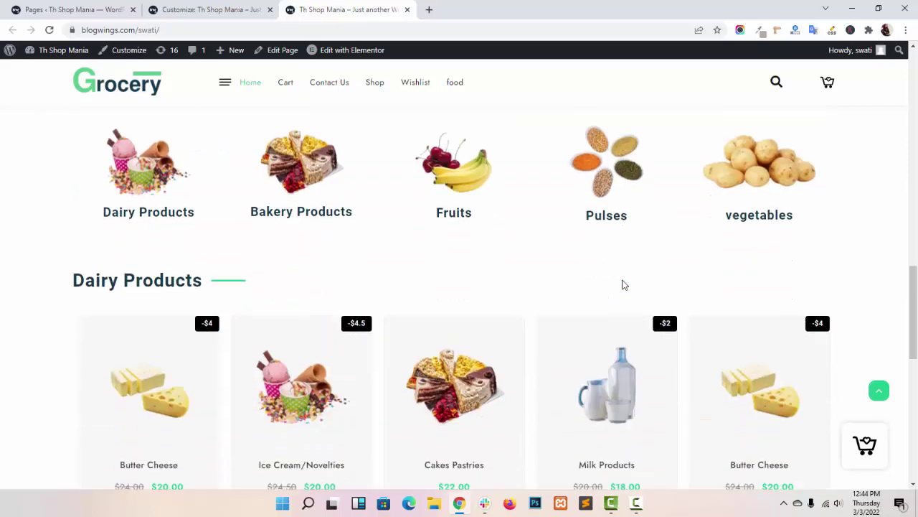
pyautogui.scroll(-3, 622, 284)
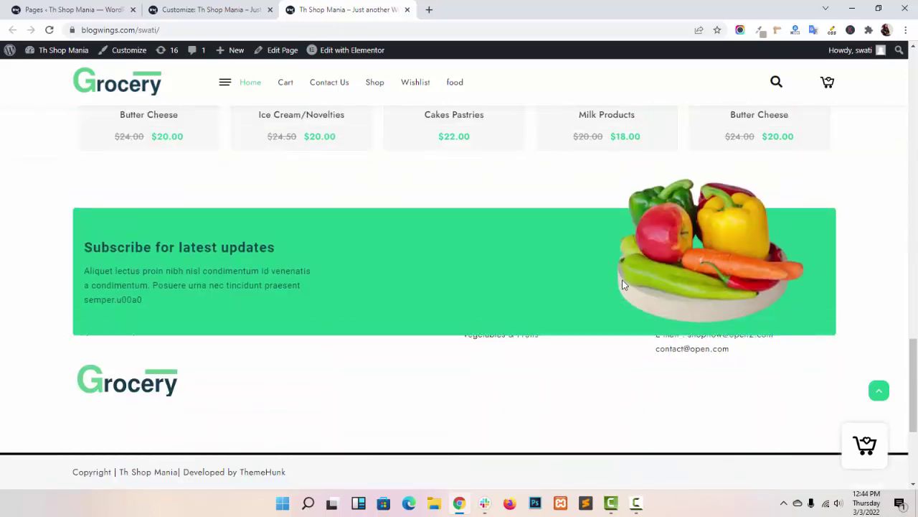
pyautogui.scroll(15, 622, 283)
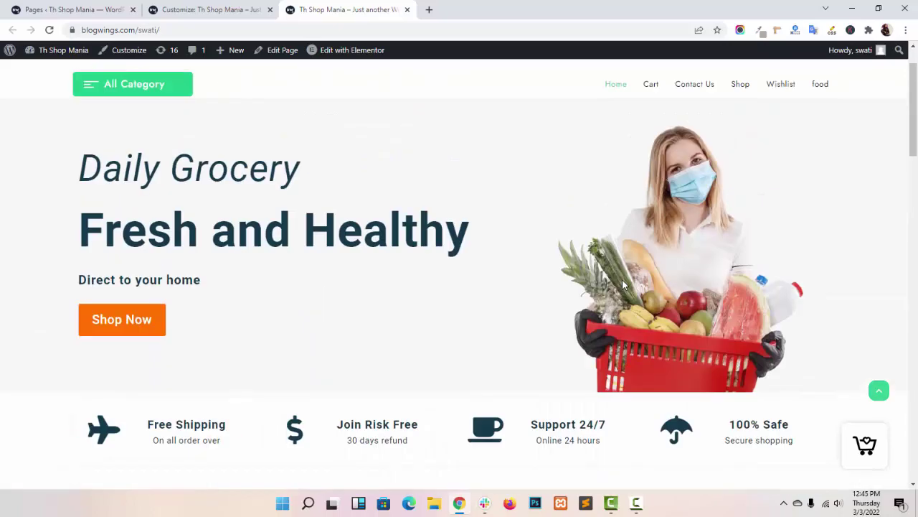